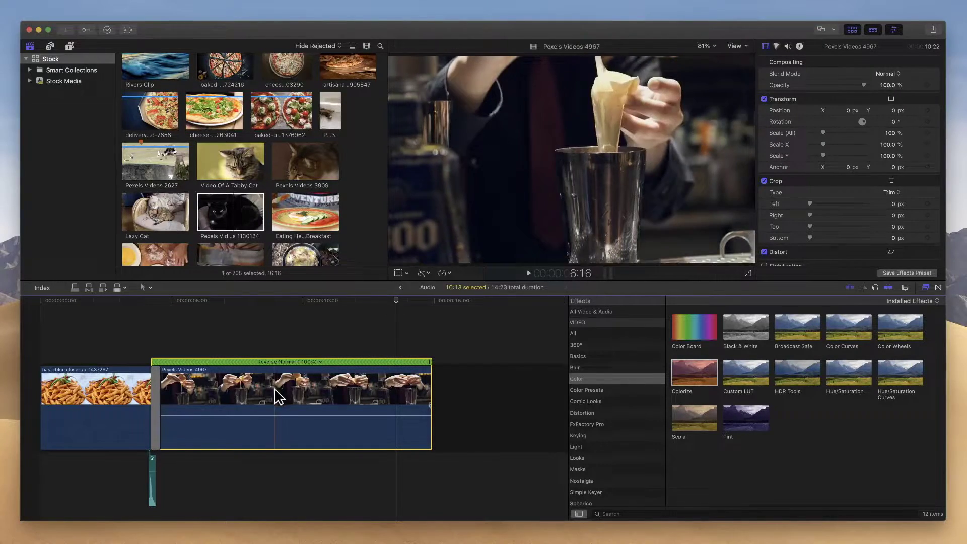
# Delete all three clips from the timeline
pyautogui.moveTo(253, 316); pyautogui.dragTo(130, 487)
pyautogui.press('Delete')
pyautogui.scroll(-10, 285, 195)
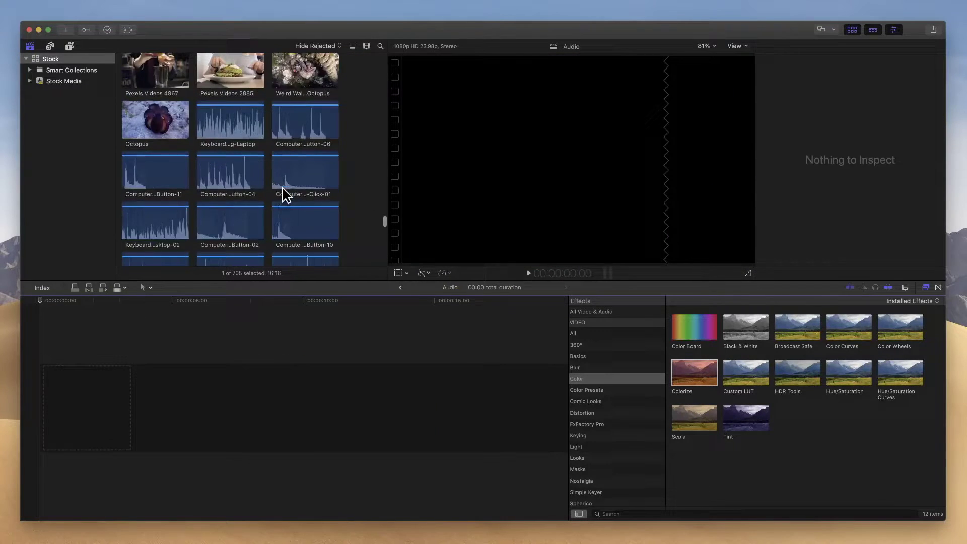
# Turn on Waveforms in the browser's clip appearance settings
pyautogui.scroll(10, 285, 195)
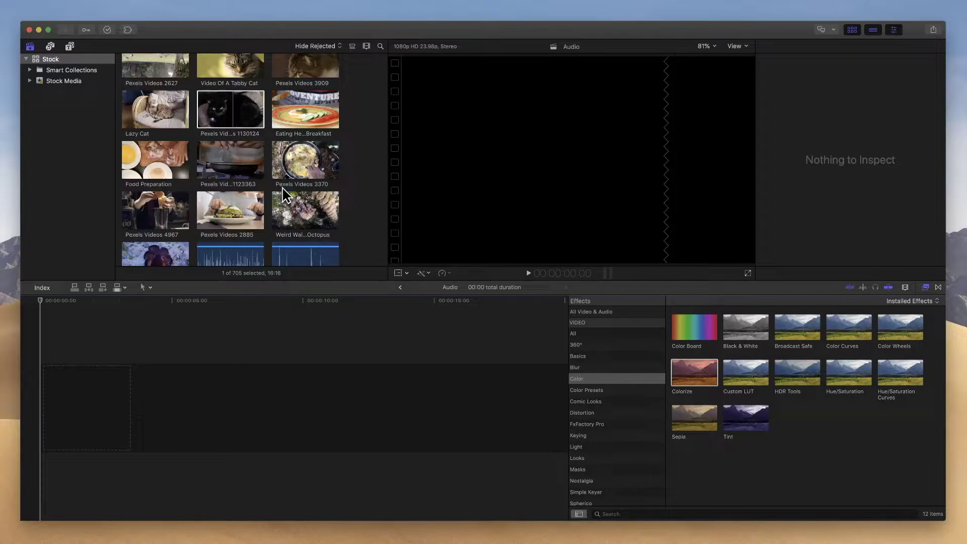
pyautogui.scroll(10, 284, 195)
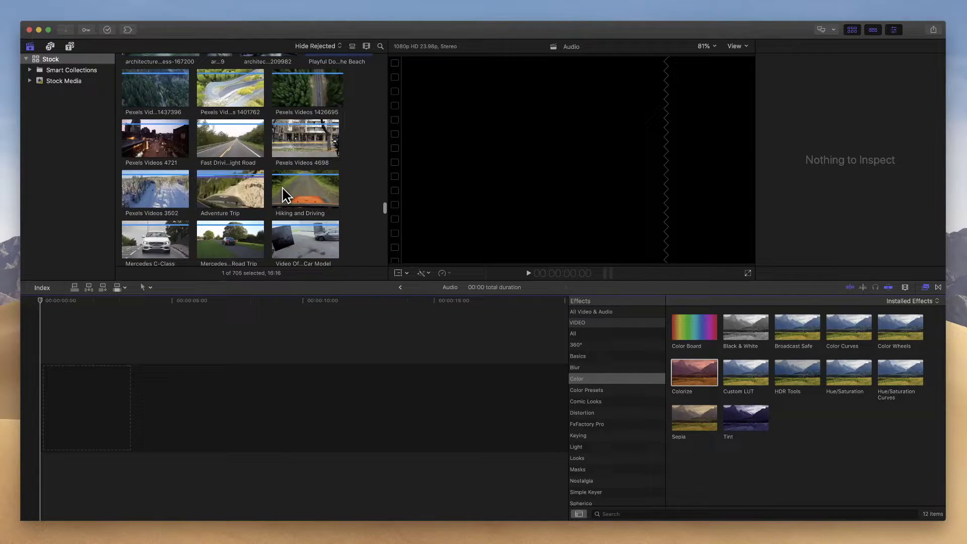
pyautogui.click(366, 46)
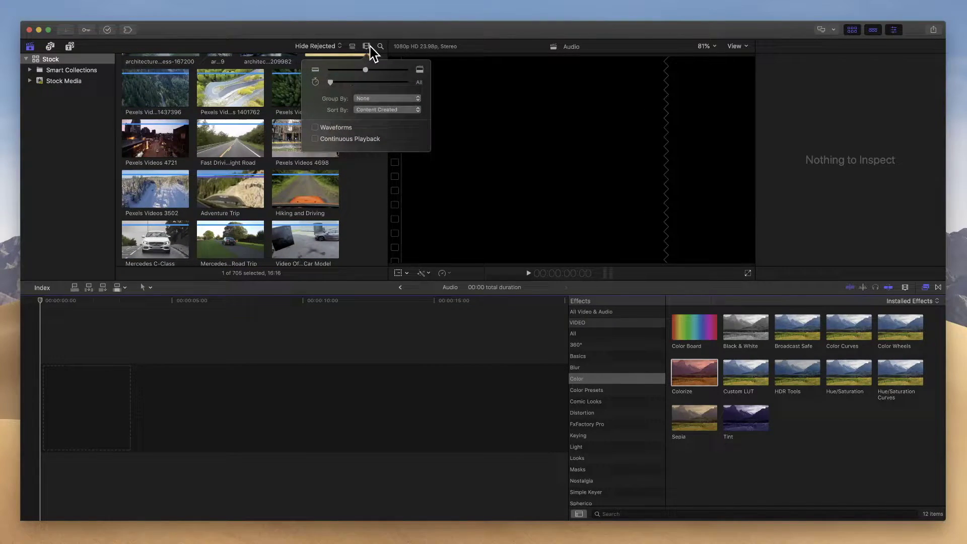
pyautogui.click(316, 128)
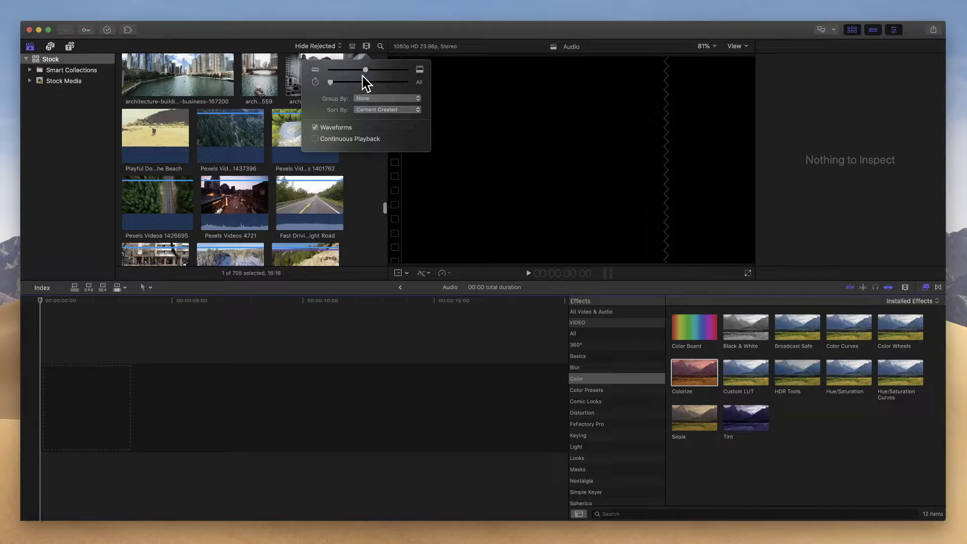
# Drag Pexels Videos 4721 and Fast Driving Car On Straight Road together into the empty timeline
pyautogui.click(368, 48)
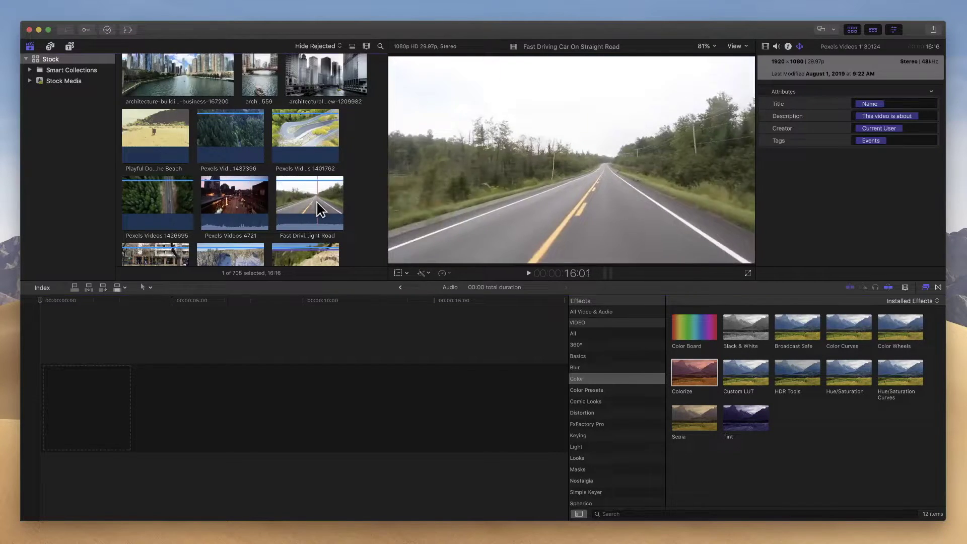
pyautogui.click(238, 206)
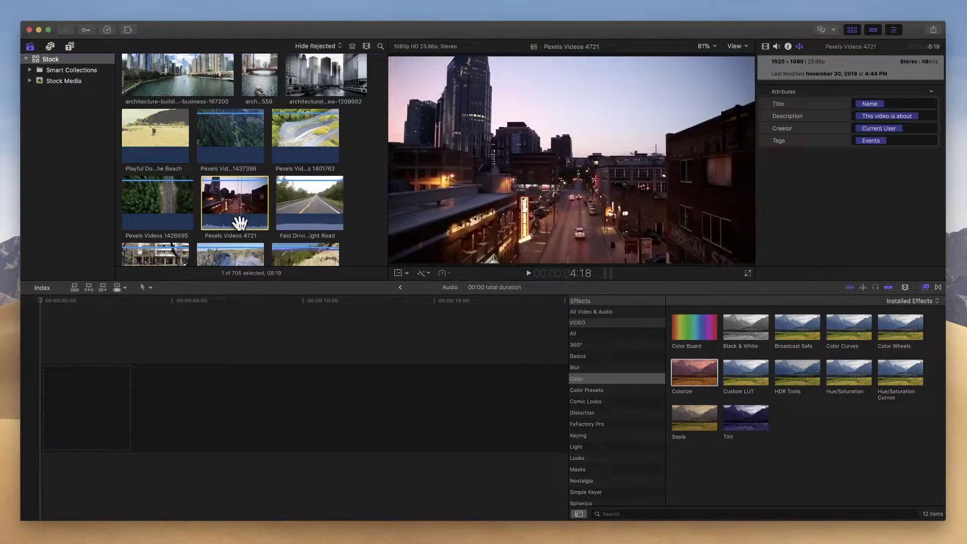
pyautogui.keyDown('super'); pyautogui.click(287, 197); pyautogui.keyUp('super')
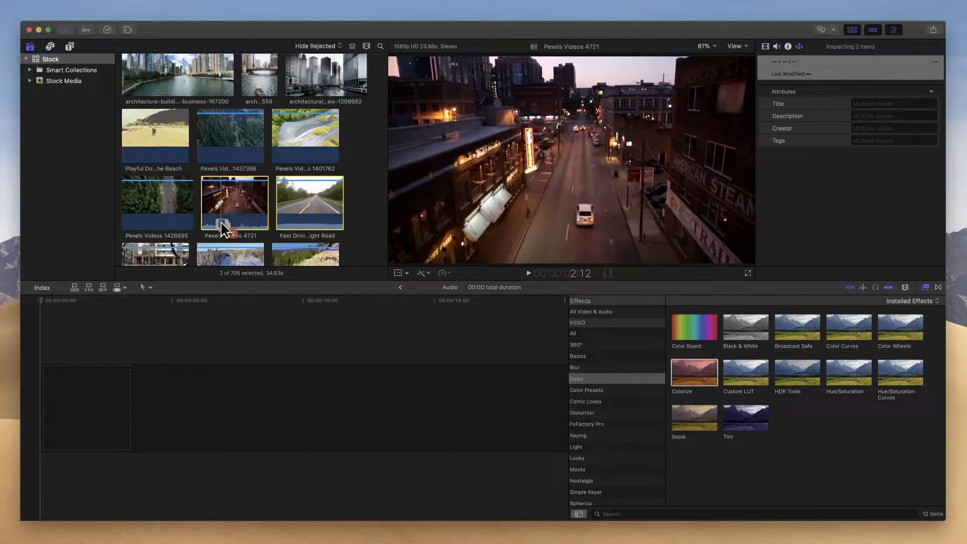
pyautogui.moveTo(224, 229); pyautogui.dragTo(159, 461)
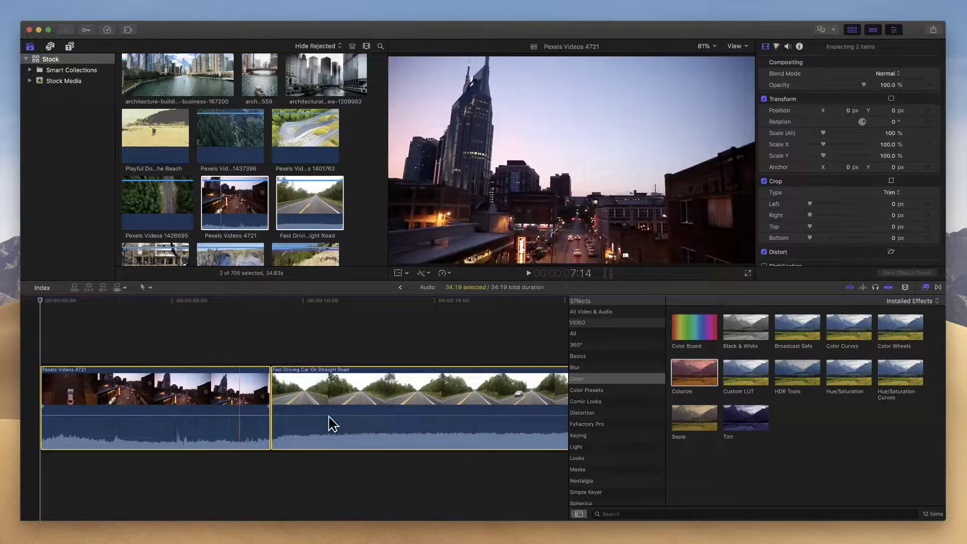
pyautogui.click(193, 330)
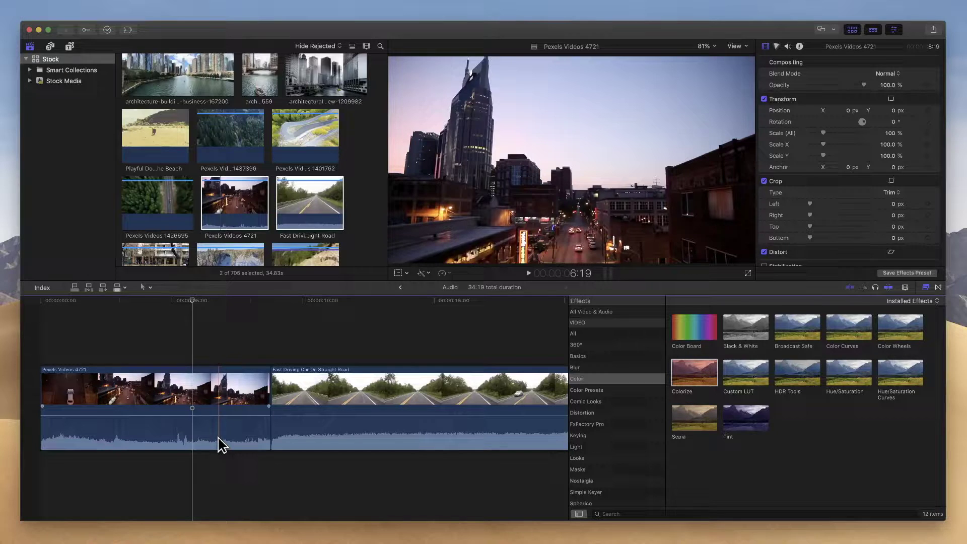
# Expand the audio of Pexels Videos 4721 and Fast Driving Car On Straight Road below their video
pyautogui.doubleClick(169, 441)
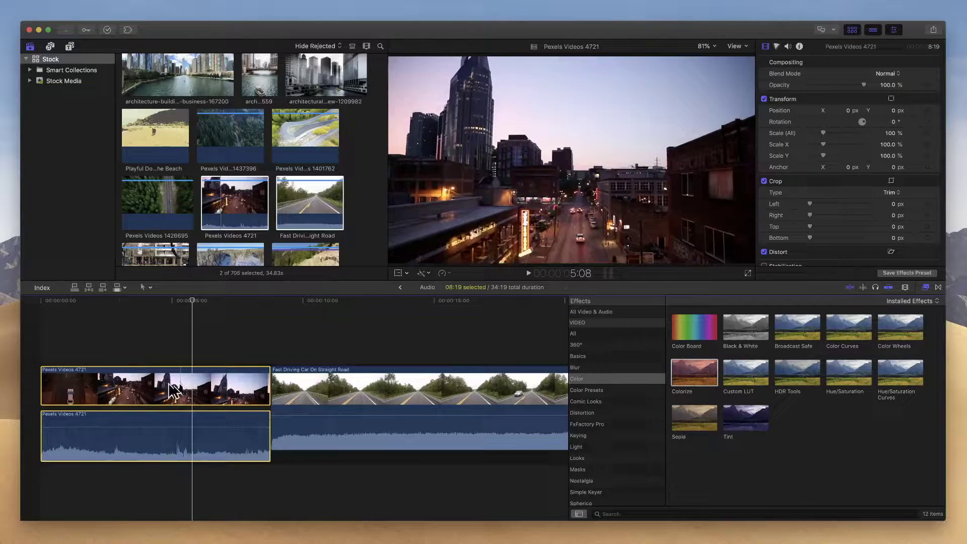
pyautogui.doubleClick(332, 445)
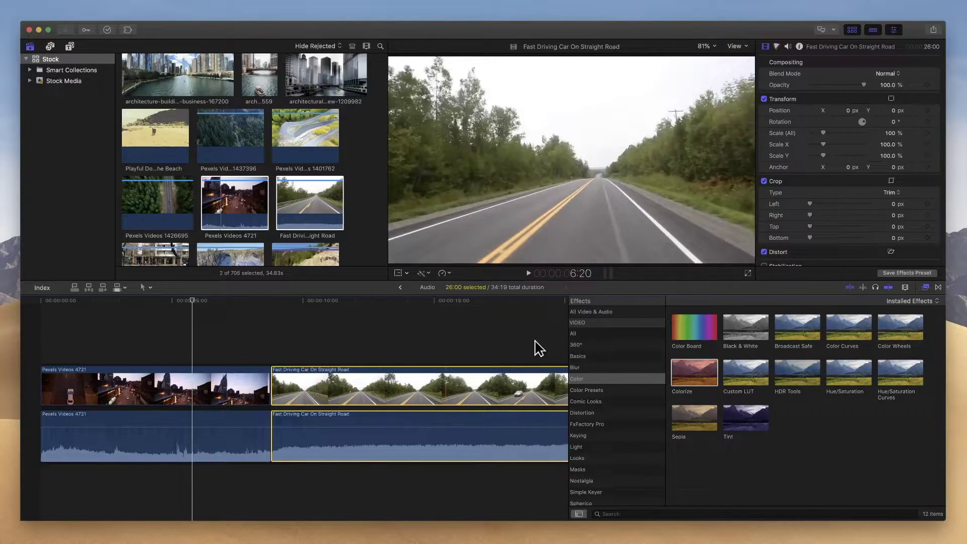
# Hide the Effects browser, expand the inspector to full height, and show the Audio inspector
pyautogui.click(925, 288)
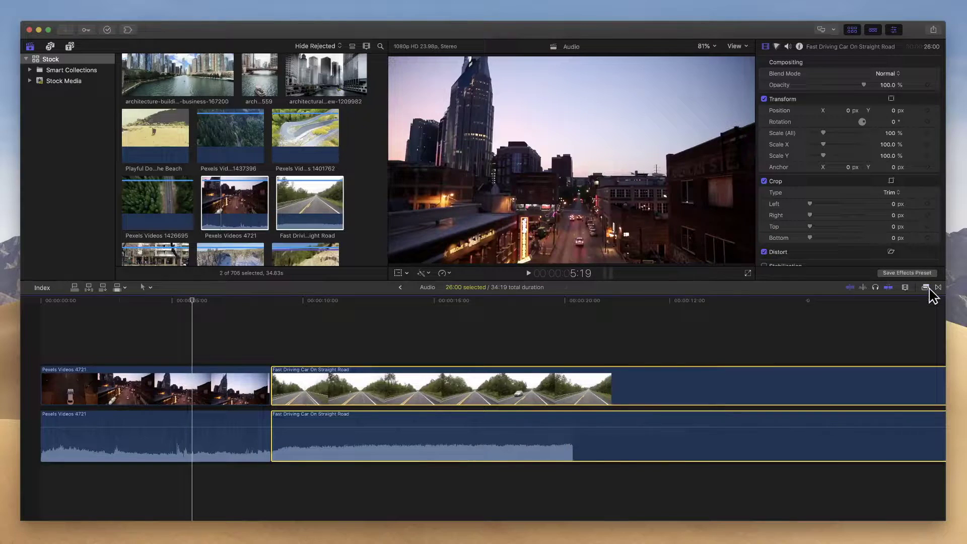
pyautogui.doubleClick(856, 53)
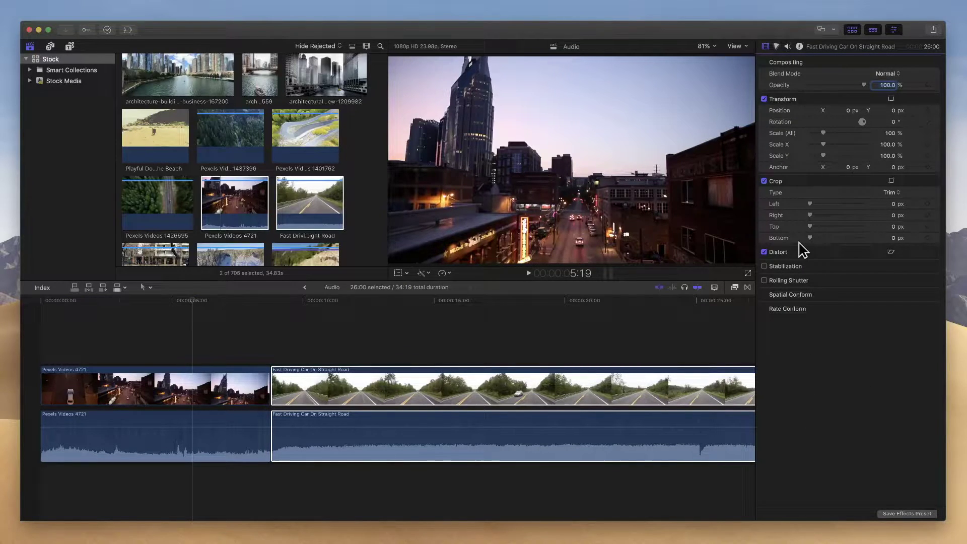
pyautogui.click(787, 46)
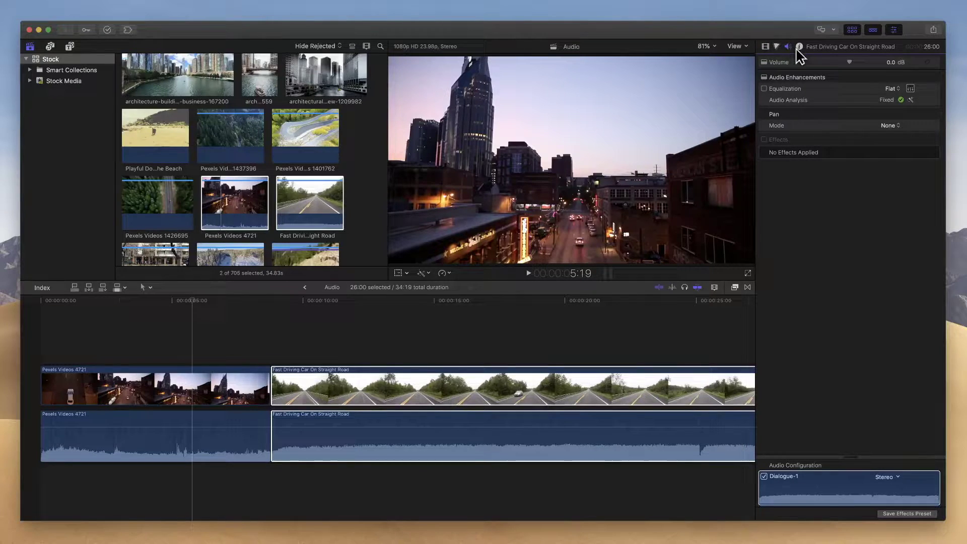
pyautogui.click(799, 46)
pyautogui.click(787, 48)
pyautogui.click(799, 47)
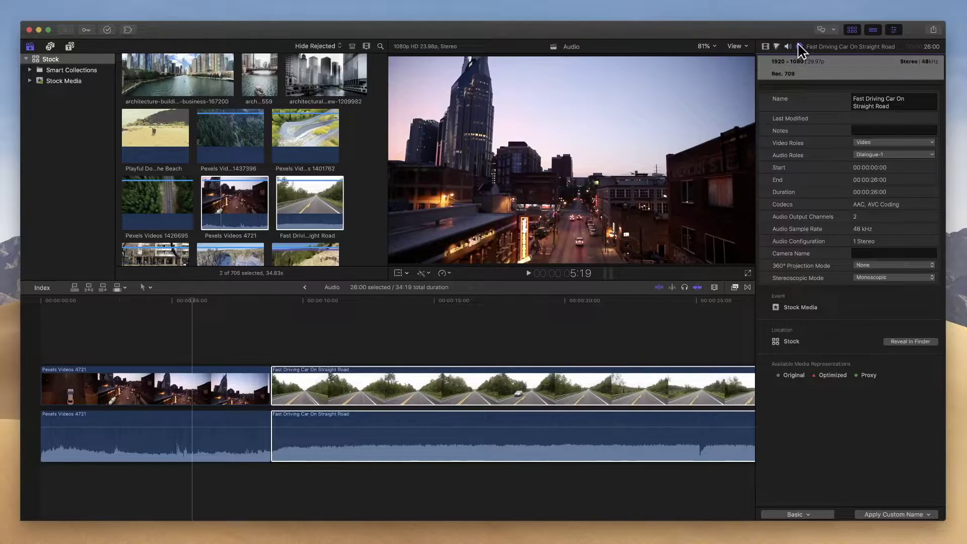
pyautogui.click(788, 46)
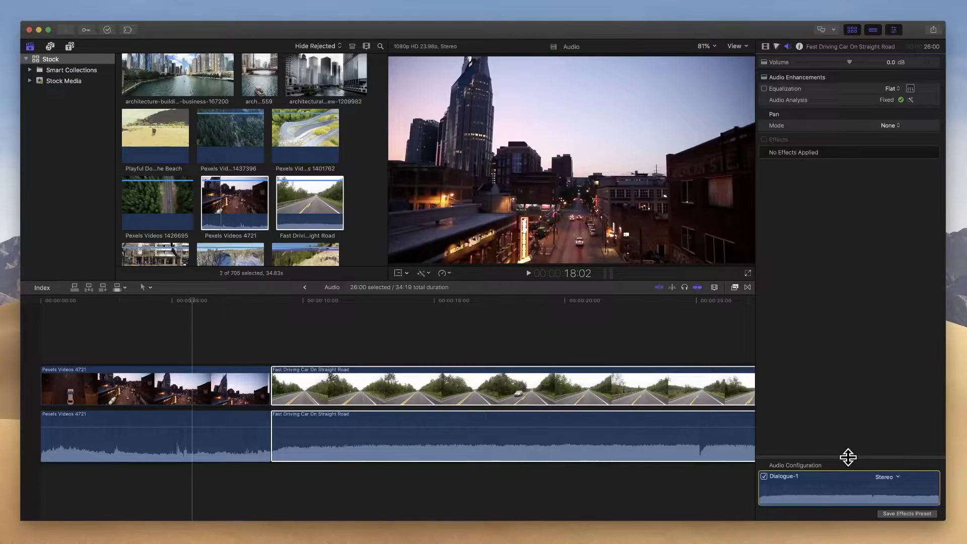
# Drag the Audio Configuration divider upward so the Stereo Dialogue-1 row is fully visible
pyautogui.scroll(-1, 853, 457)
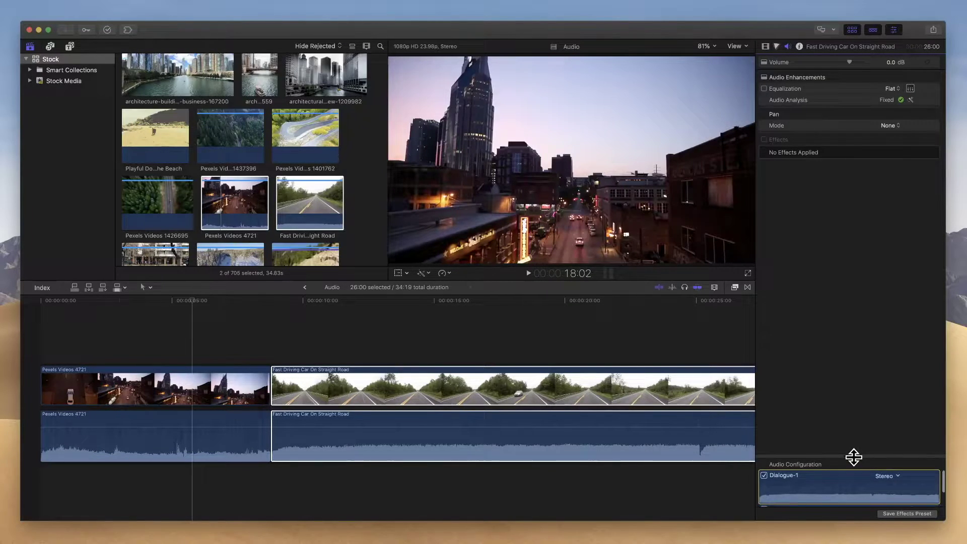
pyautogui.moveTo(854, 457); pyautogui.dragTo(840, 320)
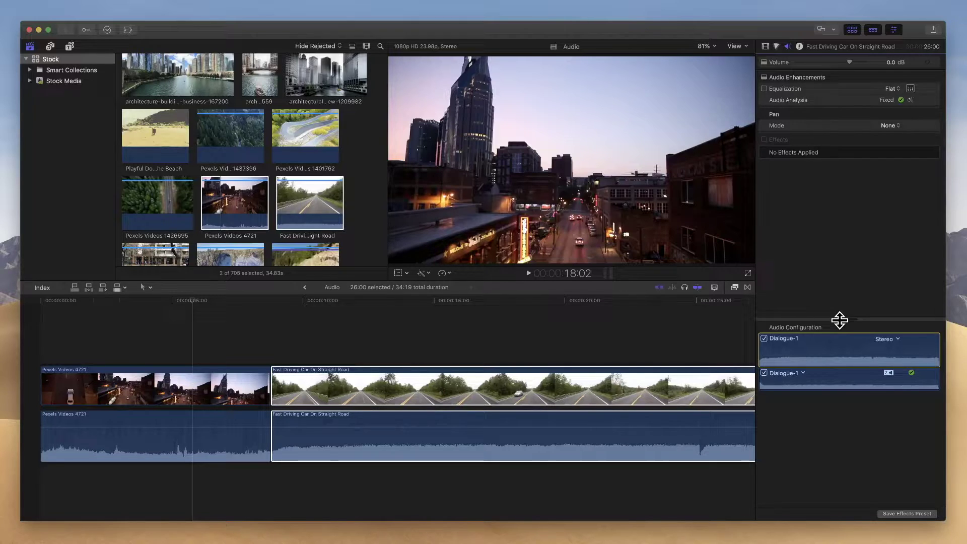
pyautogui.click(371, 411)
pyautogui.click(841, 388)
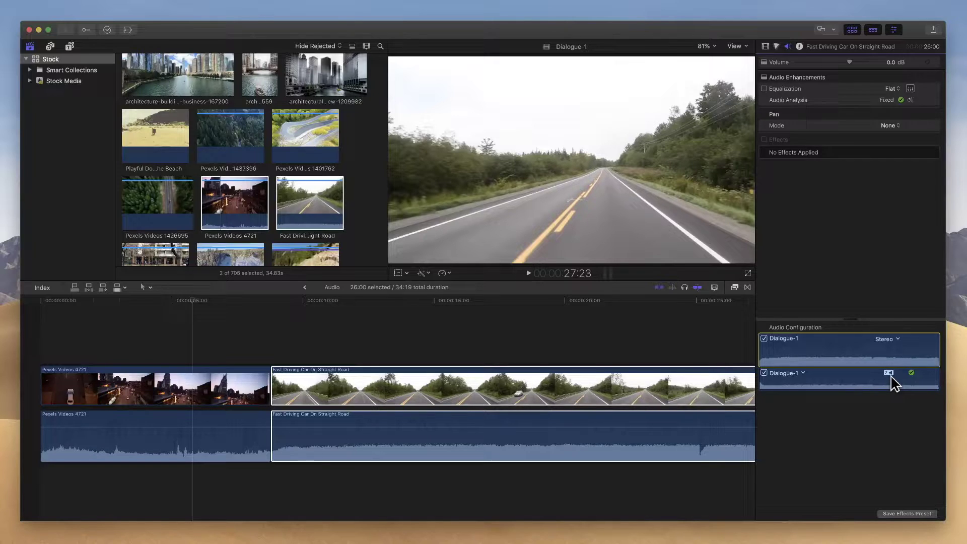
pyautogui.click(430, 457)
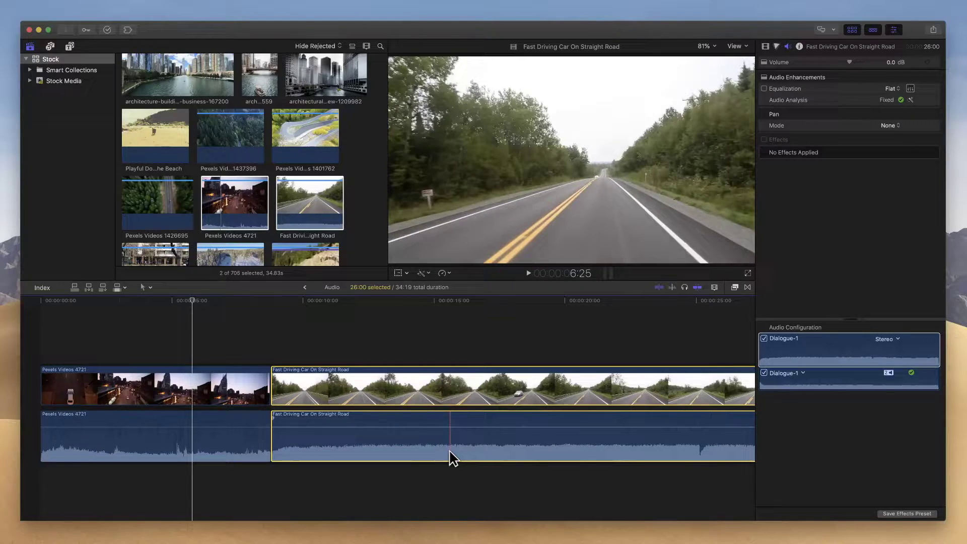
pyautogui.click(804, 389)
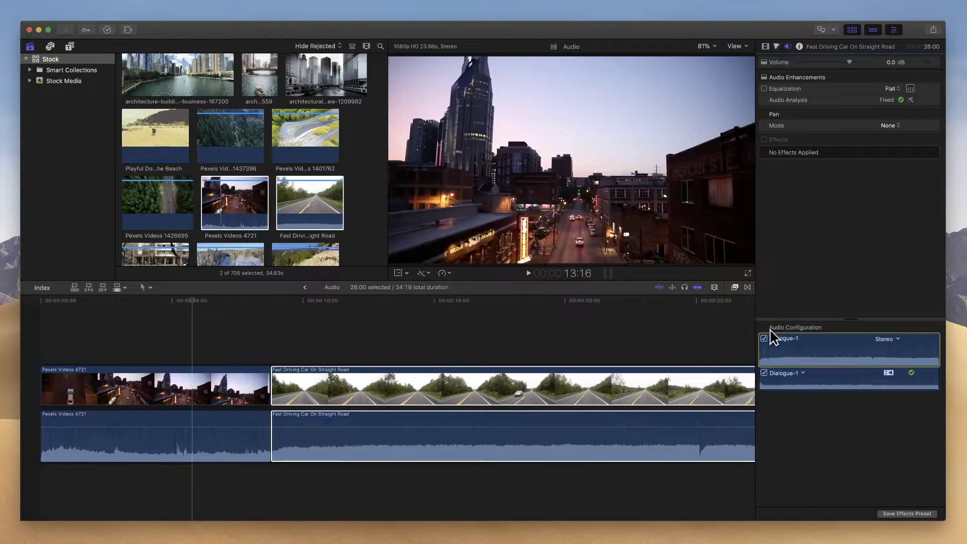
# Change the Fast Driving Car clip's audio from Stereo to Dual Mono, showing Dialogue-1 and Dialogue-2
pyautogui.click(897, 340)
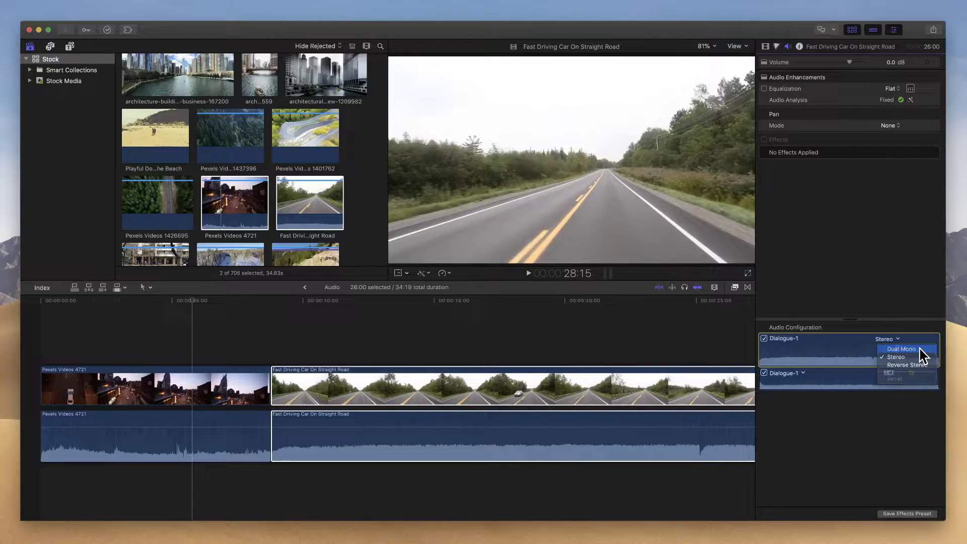
pyautogui.click(920, 348)
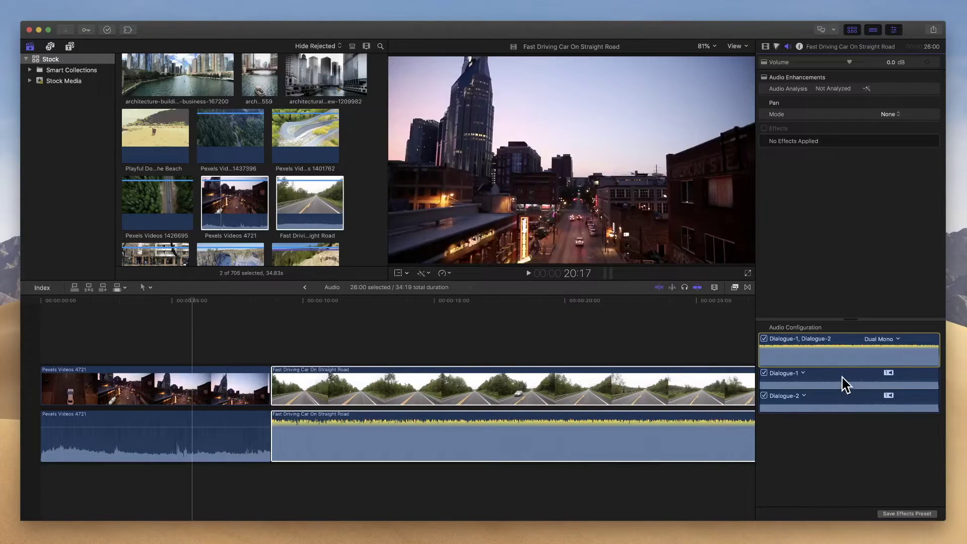
pyautogui.click(841, 382)
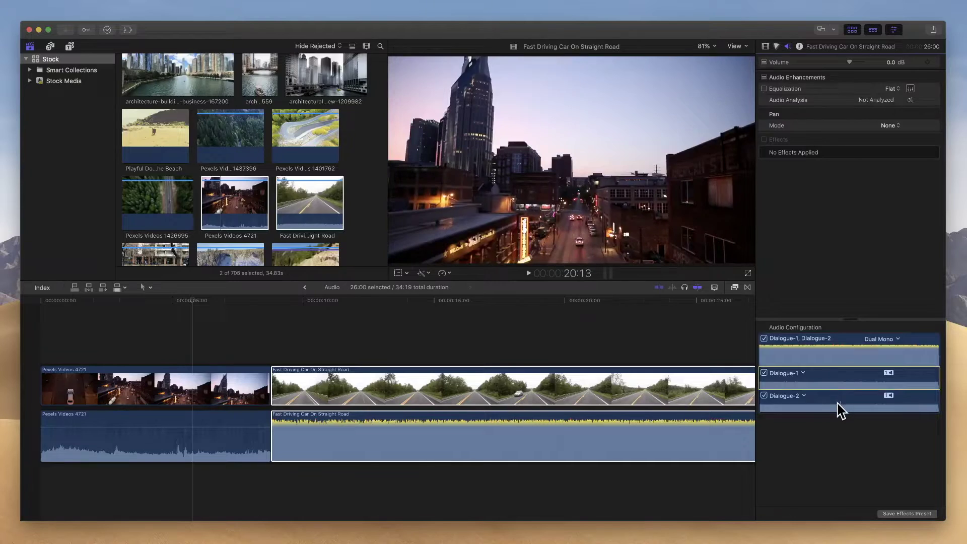
pyautogui.click(837, 406)
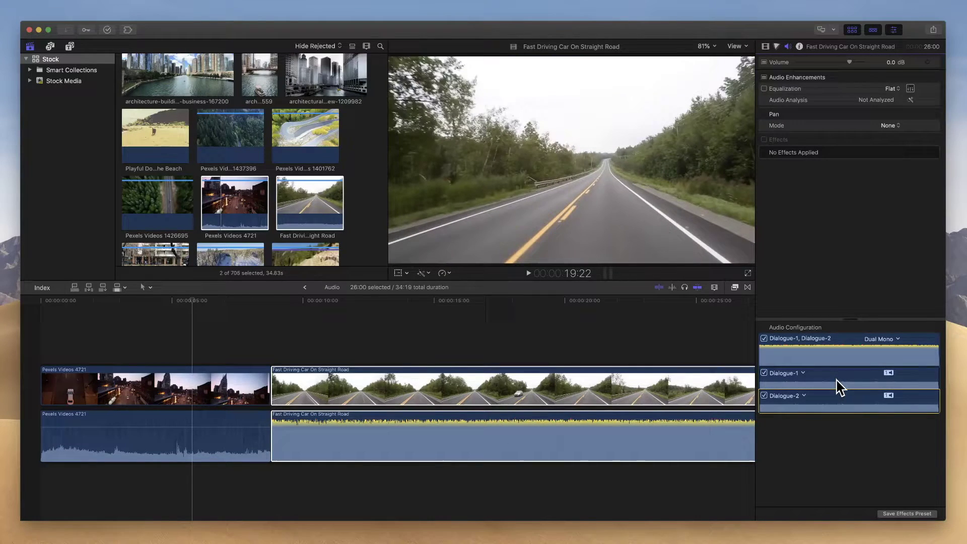
pyautogui.click(816, 383)
pyautogui.click(398, 453)
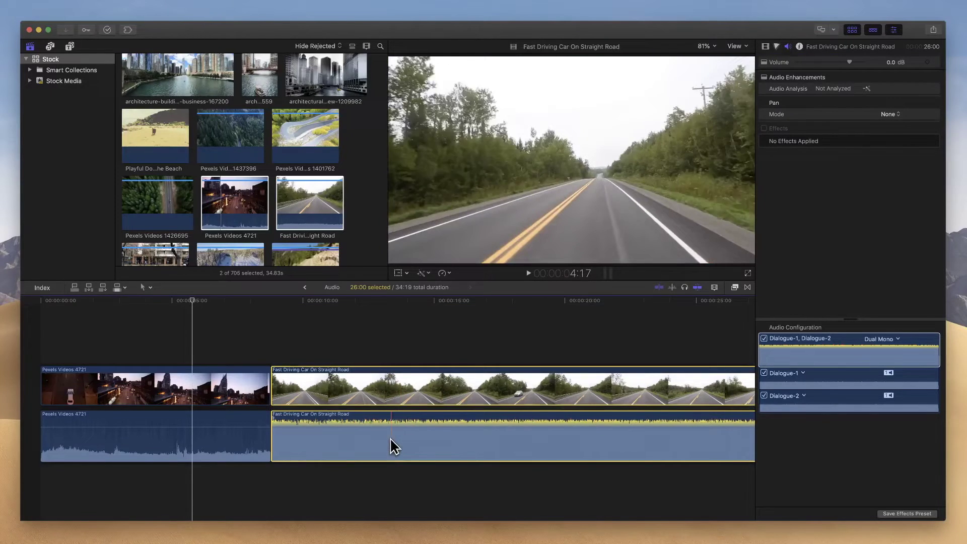
pyautogui.click(804, 373)
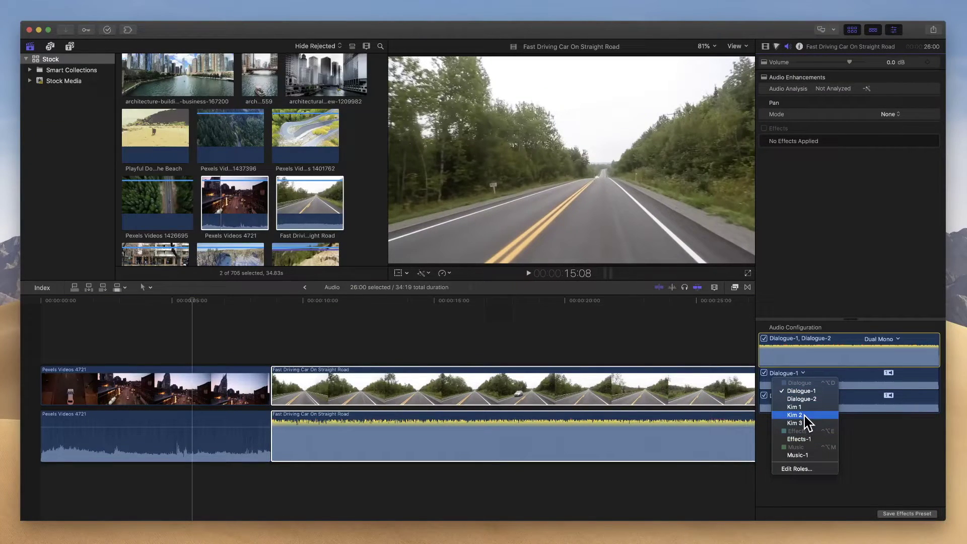
pyautogui.click(798, 456)
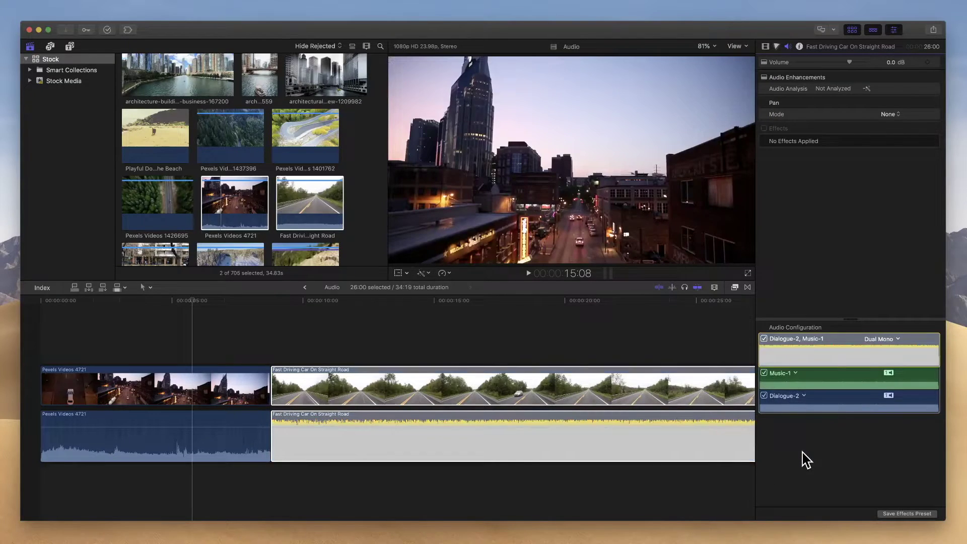
pyautogui.click(804, 397)
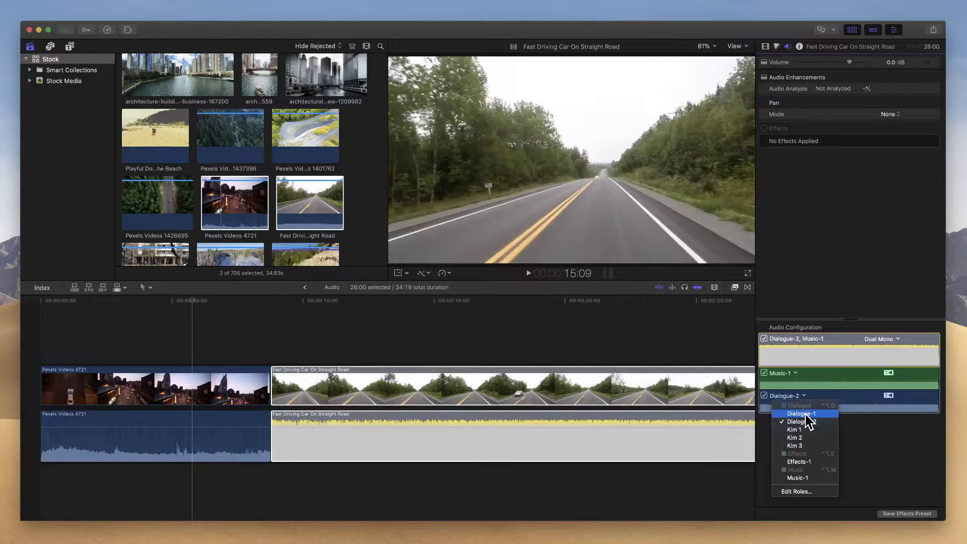
pyautogui.click(805, 414)
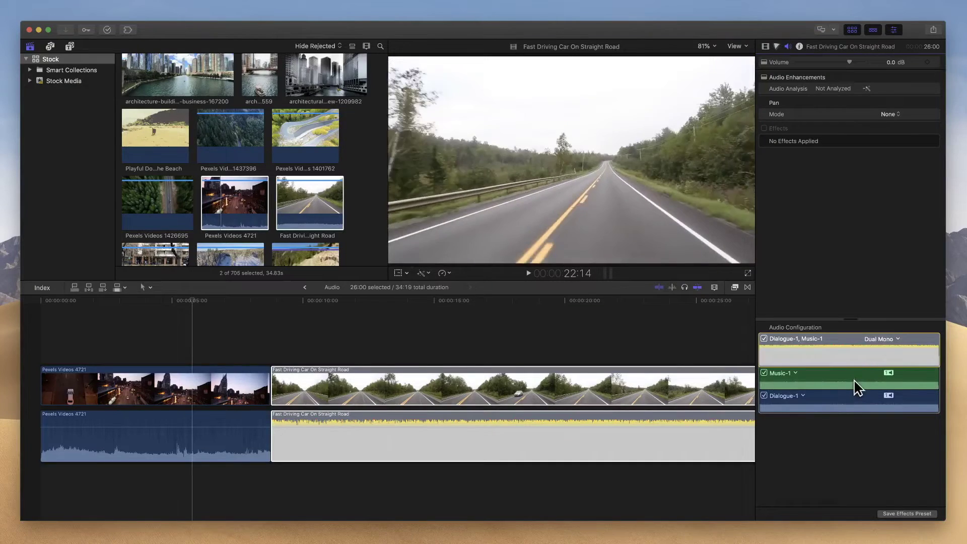
pyautogui.click(624, 458)
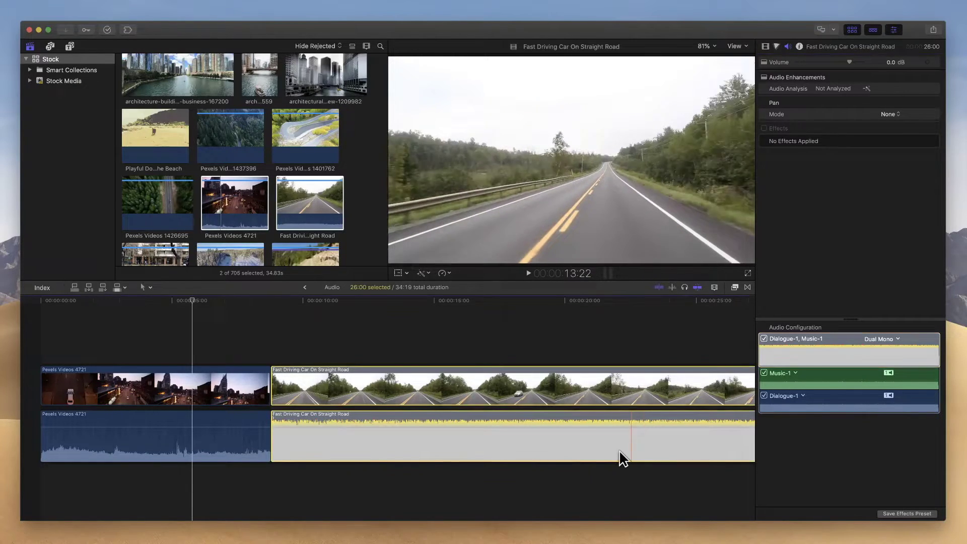
pyautogui.doubleClick(583, 454)
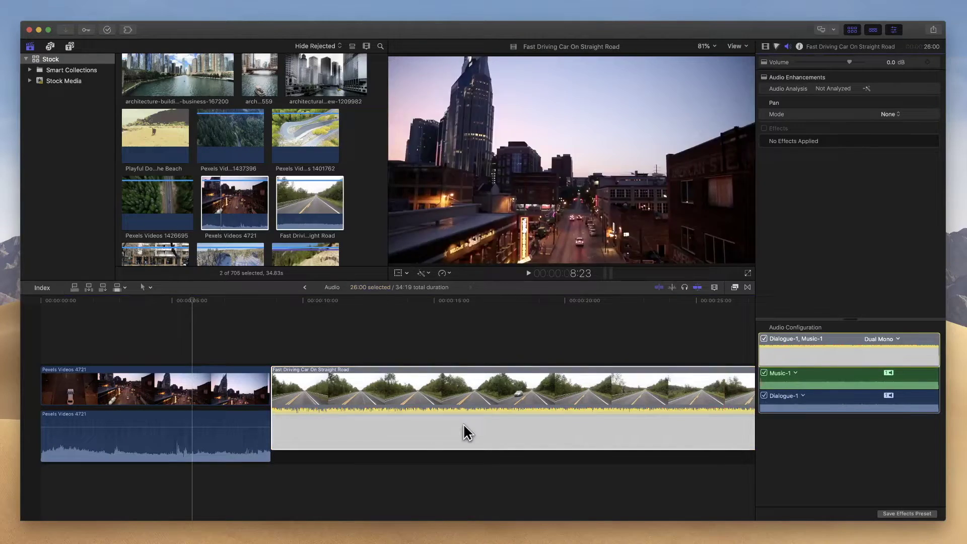
pyautogui.doubleClick(473, 427)
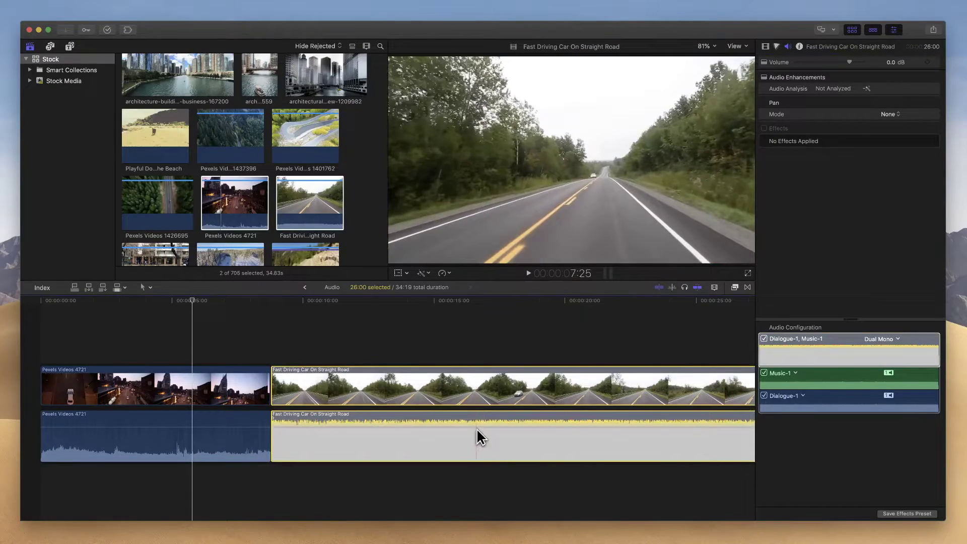
pyautogui.click(817, 338)
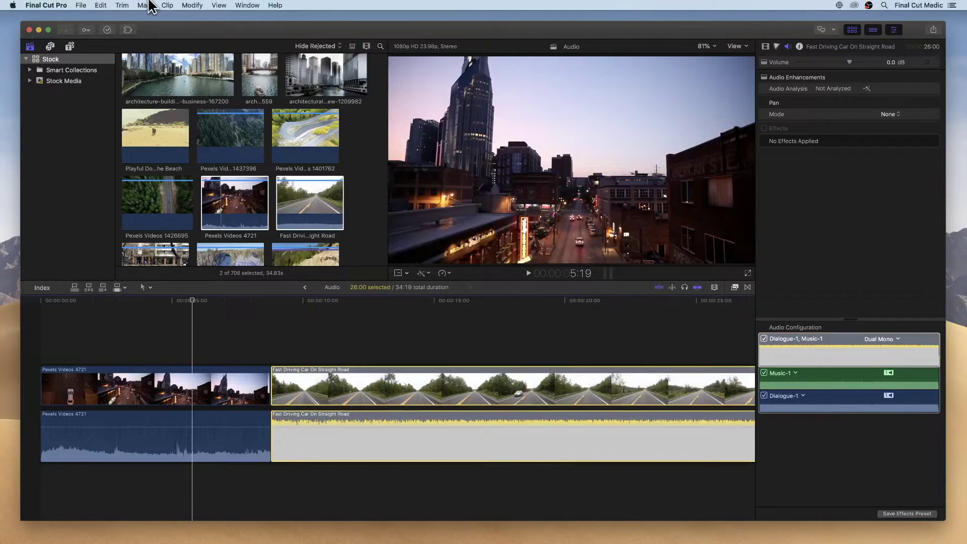
# Use Clip > Expand Audio Components to split the road clip into Dialogue-1 and Music-1 lanes
pyautogui.click(167, 6)
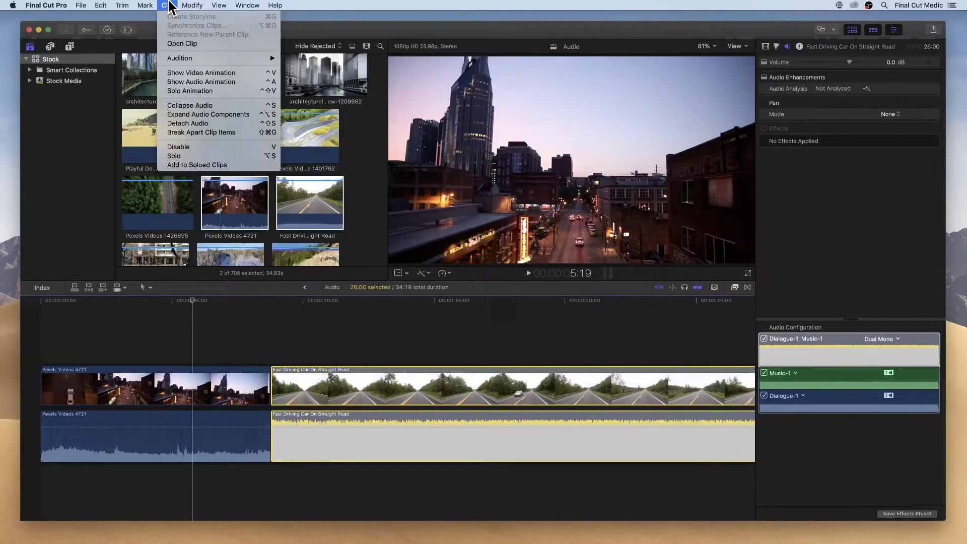
pyautogui.click(168, 5)
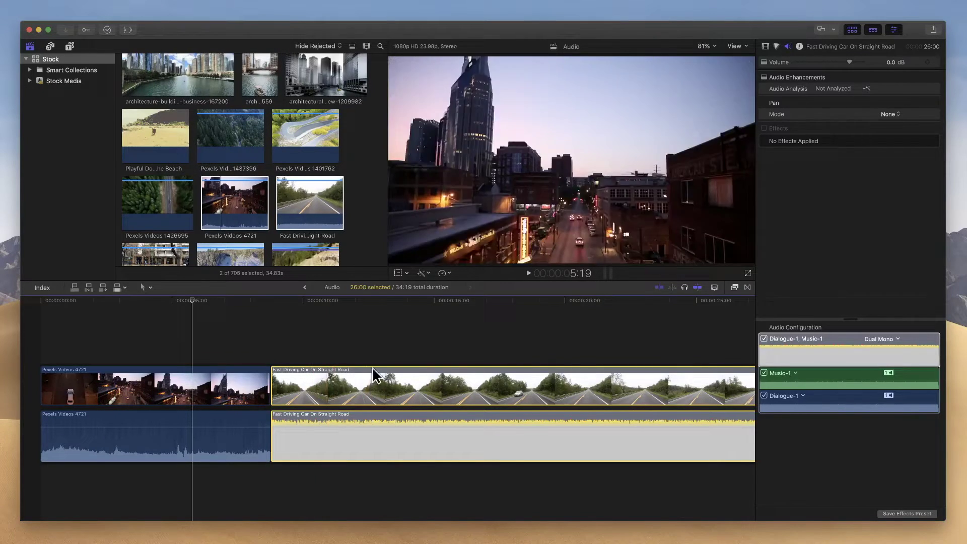
pyautogui.click(351, 385)
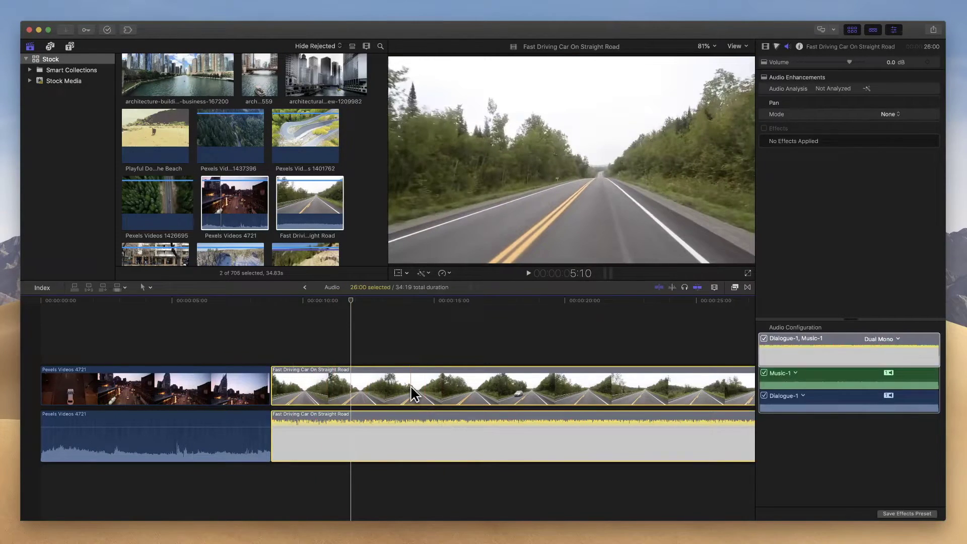
pyautogui.click(168, 5)
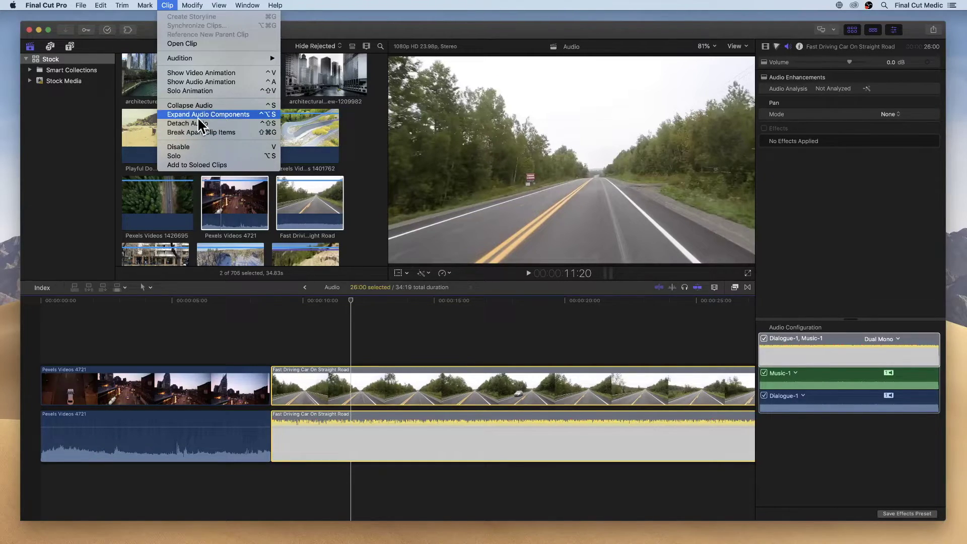
pyautogui.click(226, 121)
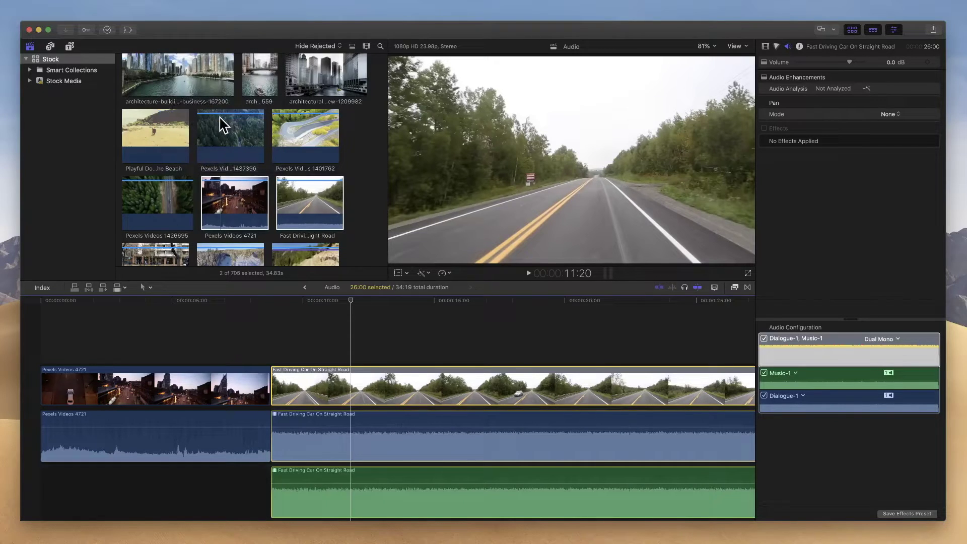
pyautogui.click(167, 5)
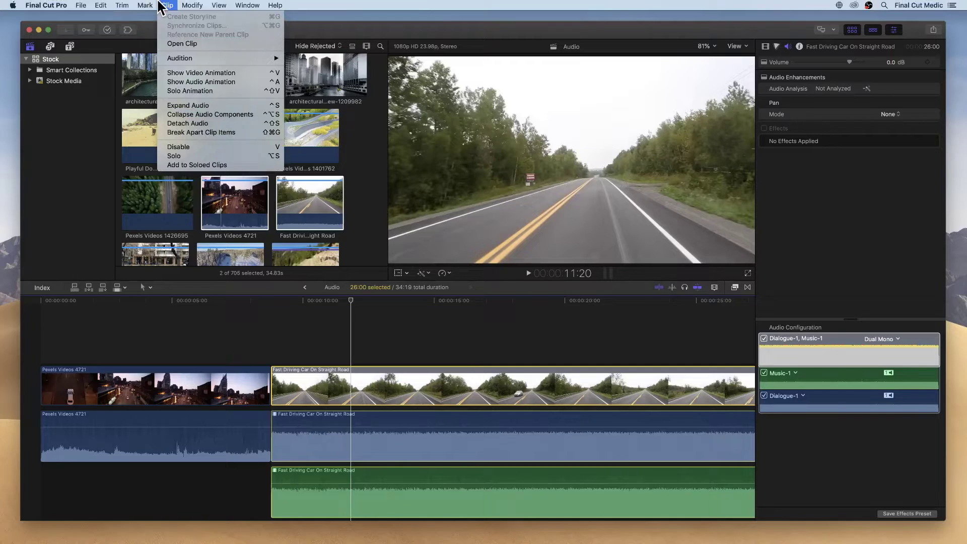
pyautogui.click(167, 5)
pyautogui.scroll(-2, 346, 383)
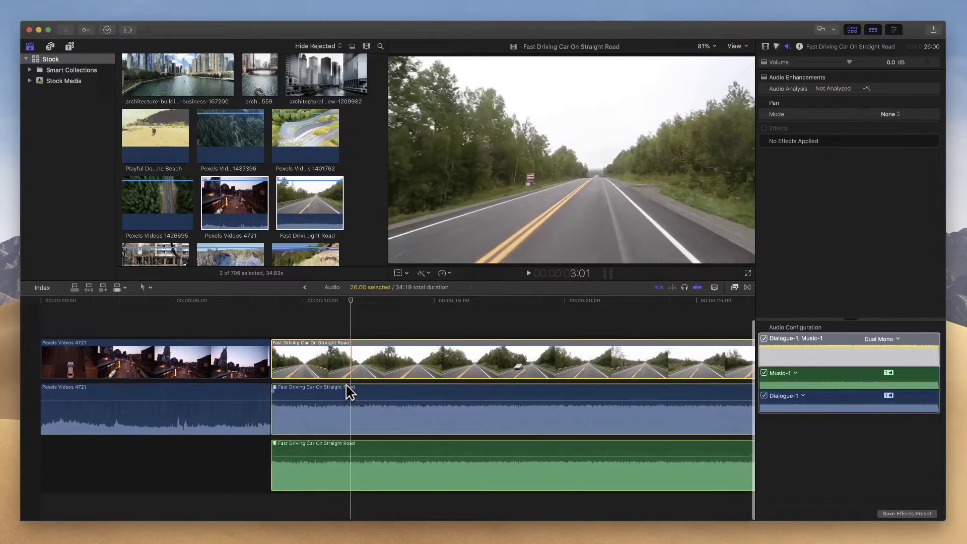
pyautogui.click(252, 474)
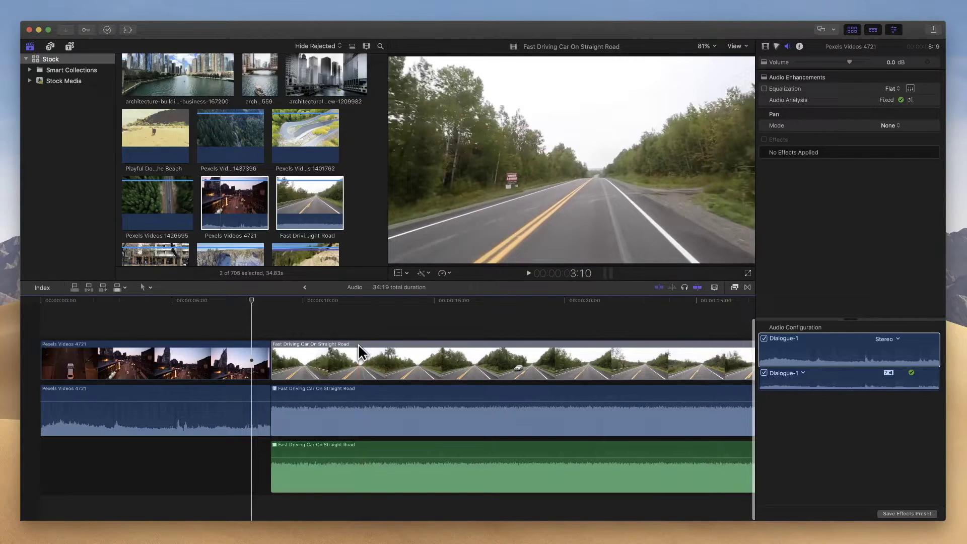
pyautogui.click(358, 344)
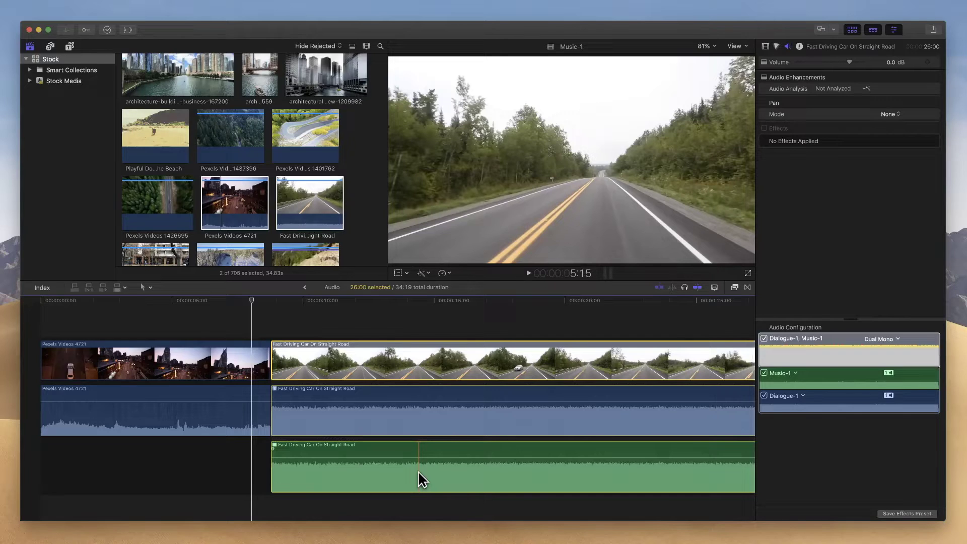
pyautogui.moveTo(427, 457); pyautogui.dragTo(427, 456)
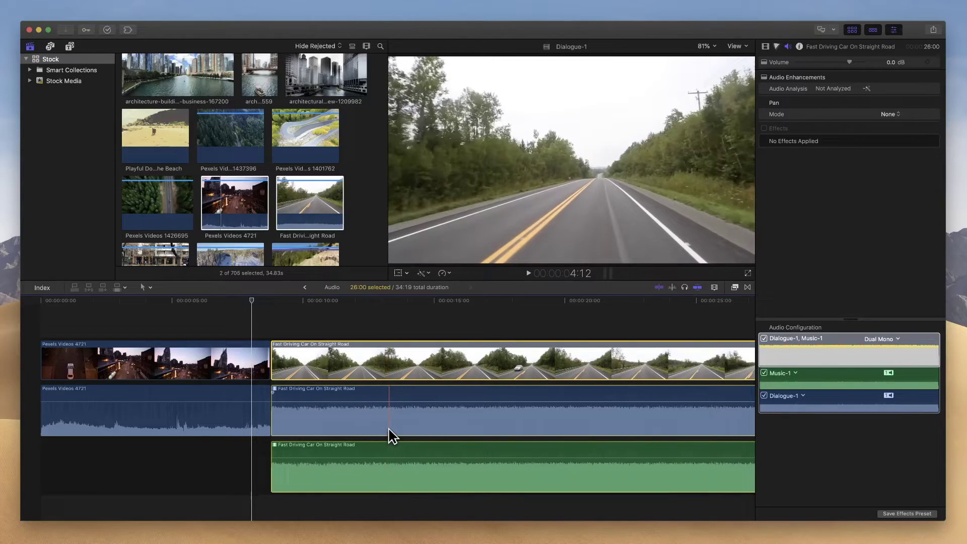
# Add volume keyframes on the Dialogue-1 lane and pull the middle stretch down to -30 dB
pyautogui.keyDown('alt'); pyautogui.click(377, 401); pyautogui.keyUp('alt')
pyautogui.keyDown('alt'); pyautogui.click(413, 401); pyautogui.keyUp('alt')
pyautogui.keyDown('alt'); pyautogui.click(483, 401); pyautogui.keyUp('alt')
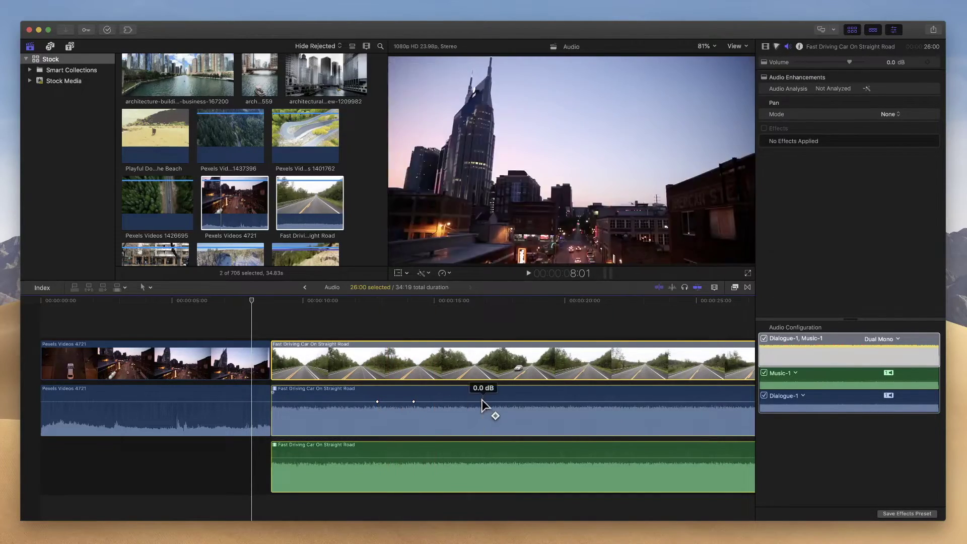
pyautogui.keyDown('alt'); pyautogui.click(513, 401); pyautogui.keyUp('alt')
pyautogui.keyDown('alt'); pyautogui.click(445, 401); pyautogui.keyUp('alt')
pyautogui.moveTo(444, 401); pyautogui.dragTo(444, 421)
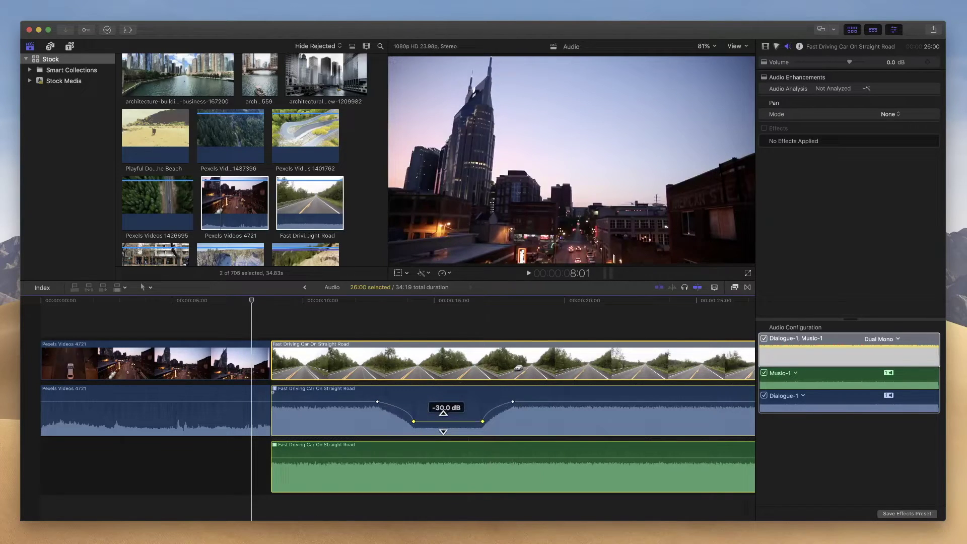
# Add four volume keyframes on the Music-1 lane and lower the volume between the middle two
pyautogui.keyDown('alt'); pyautogui.click(294, 457); pyautogui.keyUp('alt')
pyautogui.keyDown('alt'); pyautogui.click(324, 458); pyautogui.keyUp('alt')
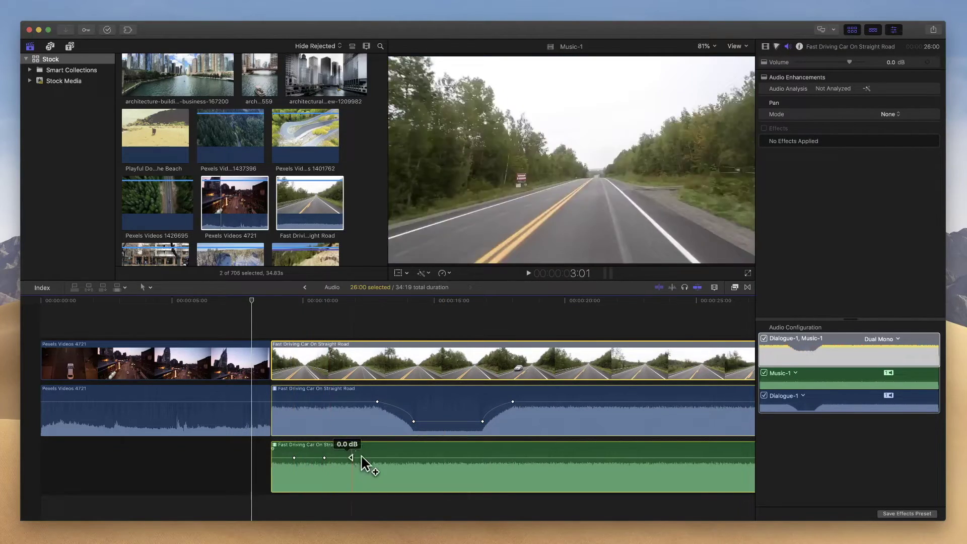
pyautogui.keyDown('alt'); pyautogui.click(362, 458); pyautogui.keyUp('alt')
pyautogui.keyDown('alt'); pyautogui.click(401, 458); pyautogui.keyUp('alt')
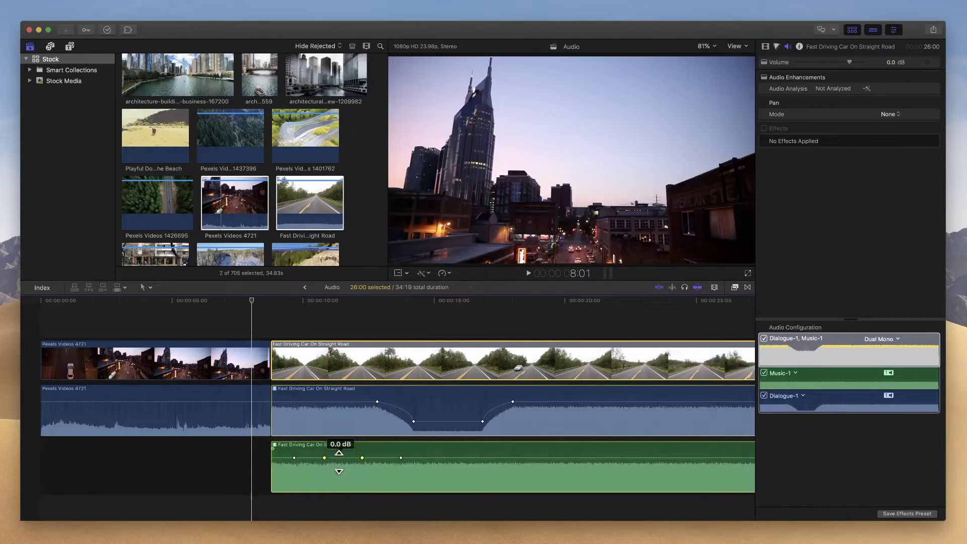
pyautogui.moveTo(338, 458); pyautogui.dragTo(339, 485)
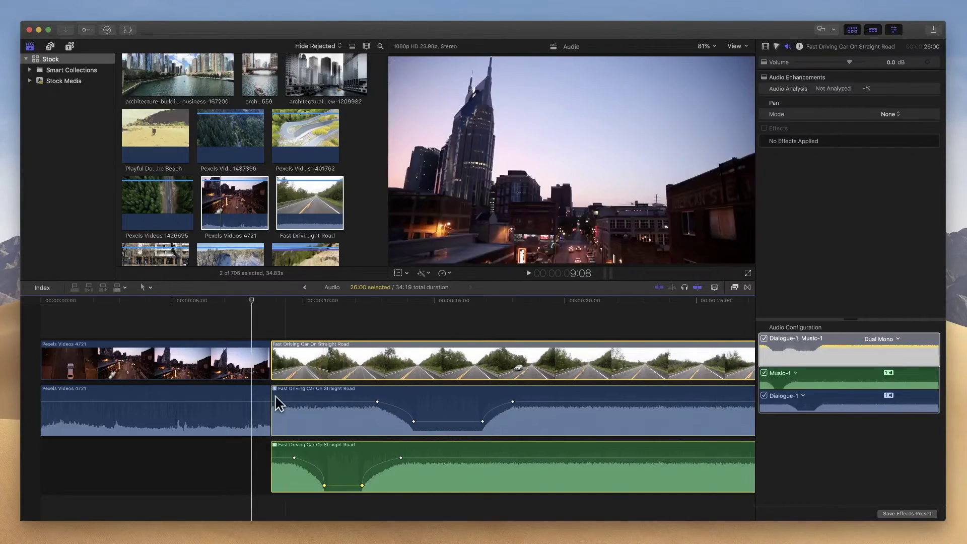
# Delete the Fast Driving Car road clip and its audio from the timeline
pyautogui.click(241, 428)
pyautogui.moveTo(306, 333); pyautogui.dragTo(358, 503)
pyautogui.press('Delete')
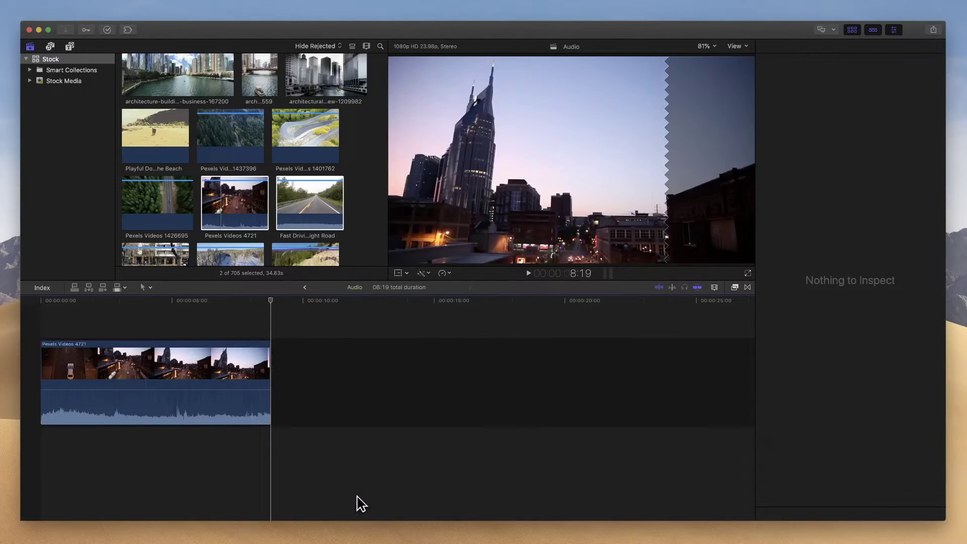
# Set Pexels Videos 4721's audio configuration to Dual Mono, giving Dialogue-1 and Dialogue-2
pyautogui.click(151, 373)
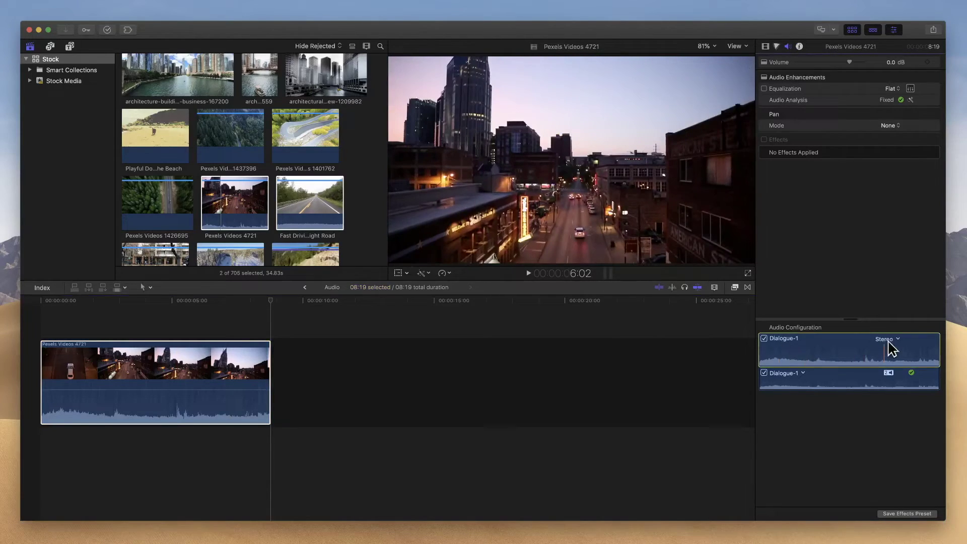
pyautogui.click(890, 339)
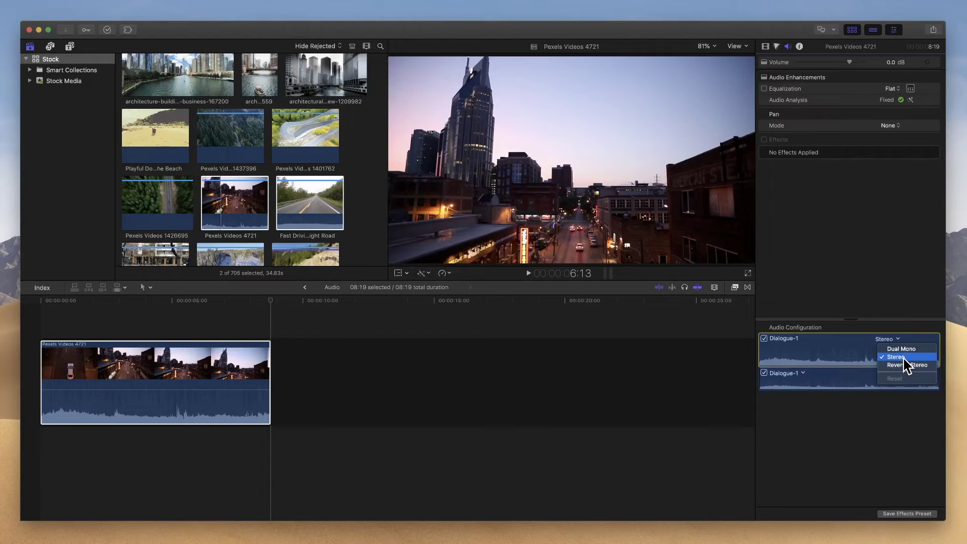
pyautogui.click(901, 348)
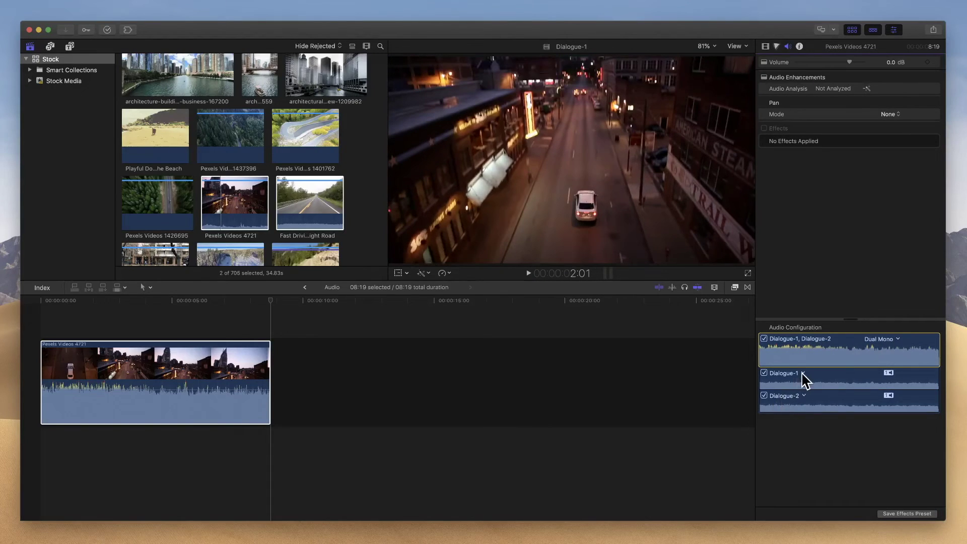
pyautogui.click(802, 373)
pyautogui.click(807, 373)
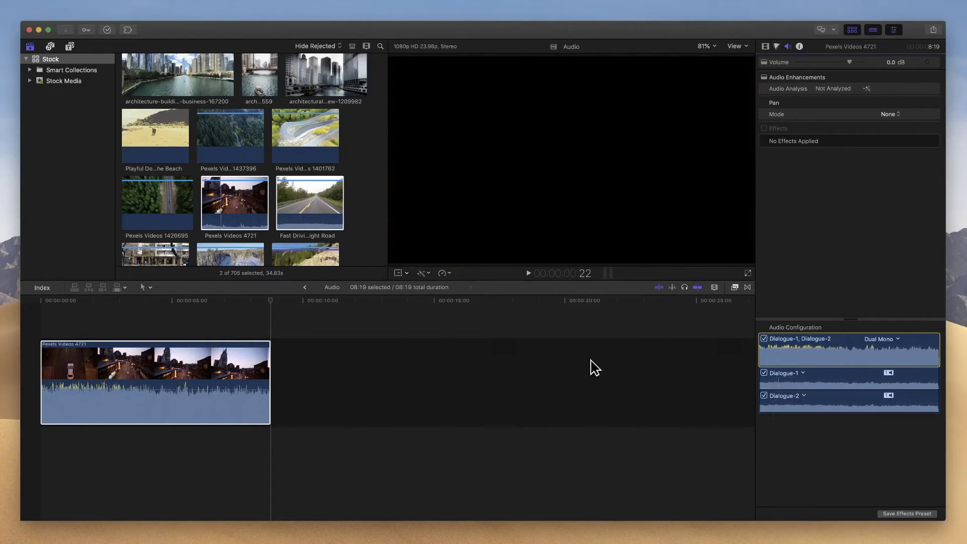
# Use Clip > Expand Audio Components to give Pexels Videos 4721 two Dialogue component lanes
pyautogui.click(181, 386)
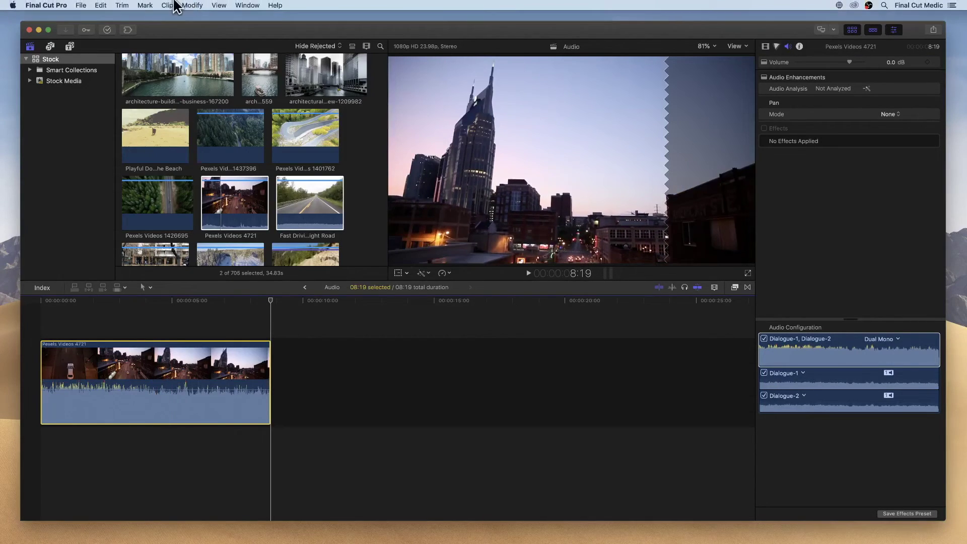
pyautogui.click(171, 6)
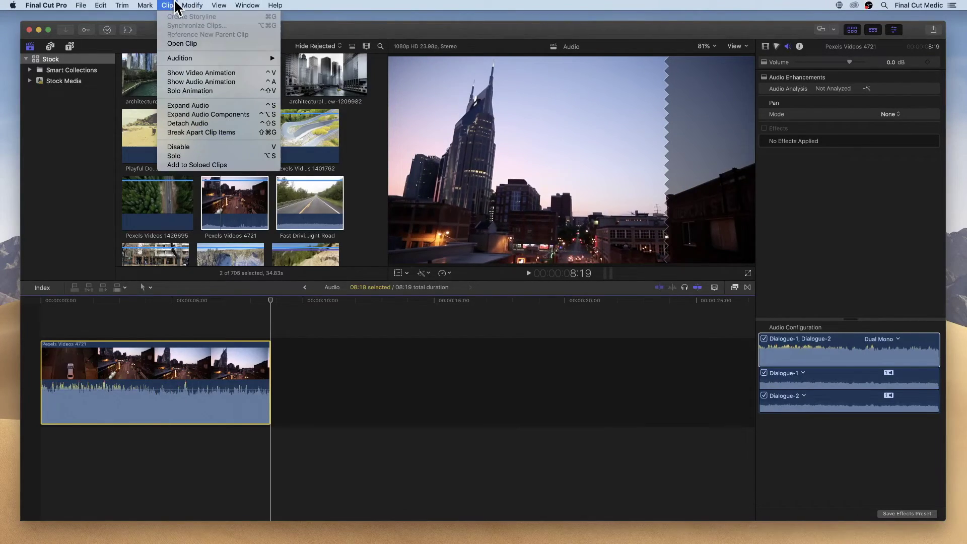
pyautogui.click(179, 119)
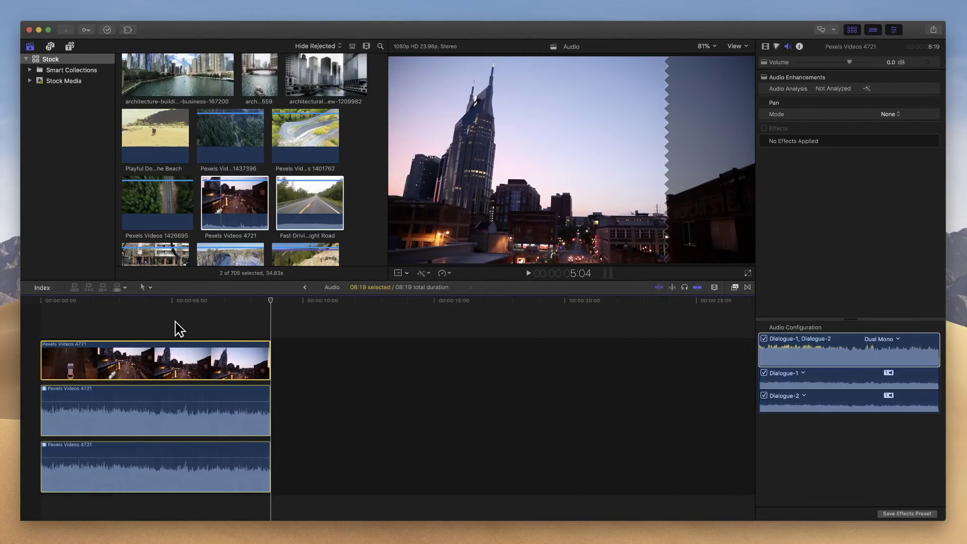
pyautogui.click(302, 425)
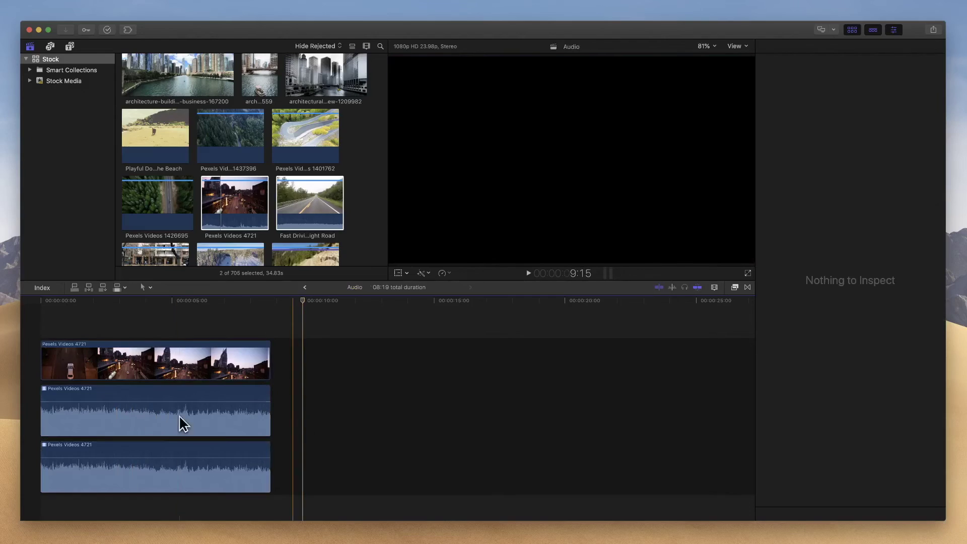
pyautogui.click(135, 360)
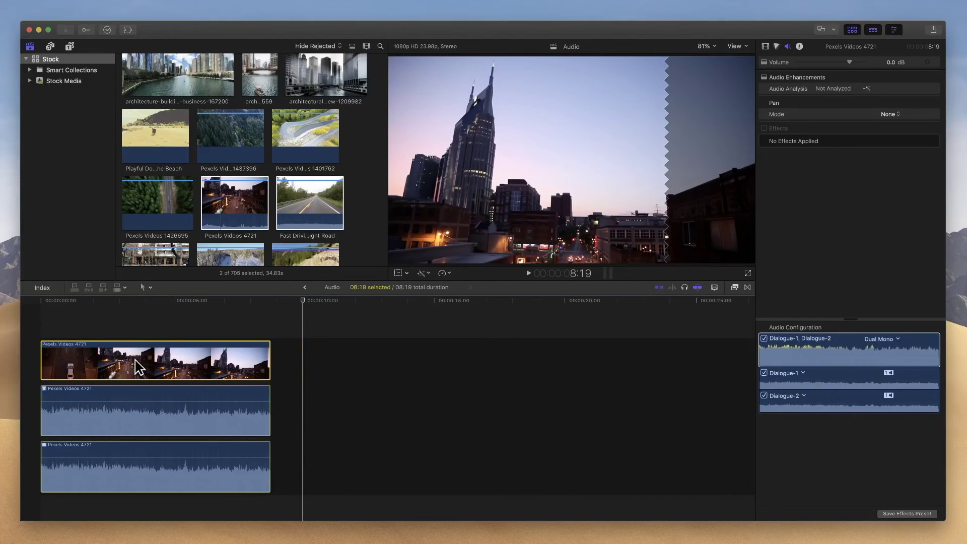